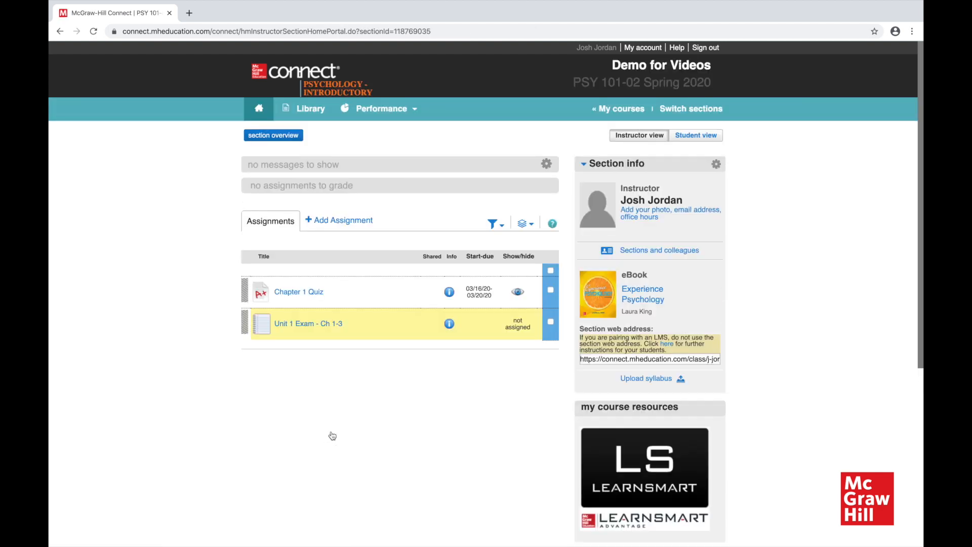
Launch Test Builder (Print/Export) from the course library and create a new test.
left_click(295, 113)
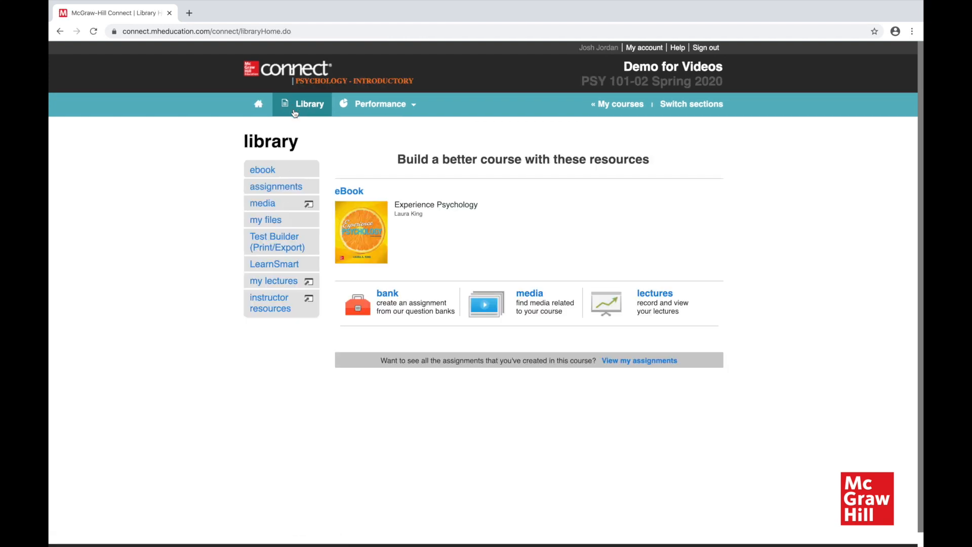
left_click(277, 240)
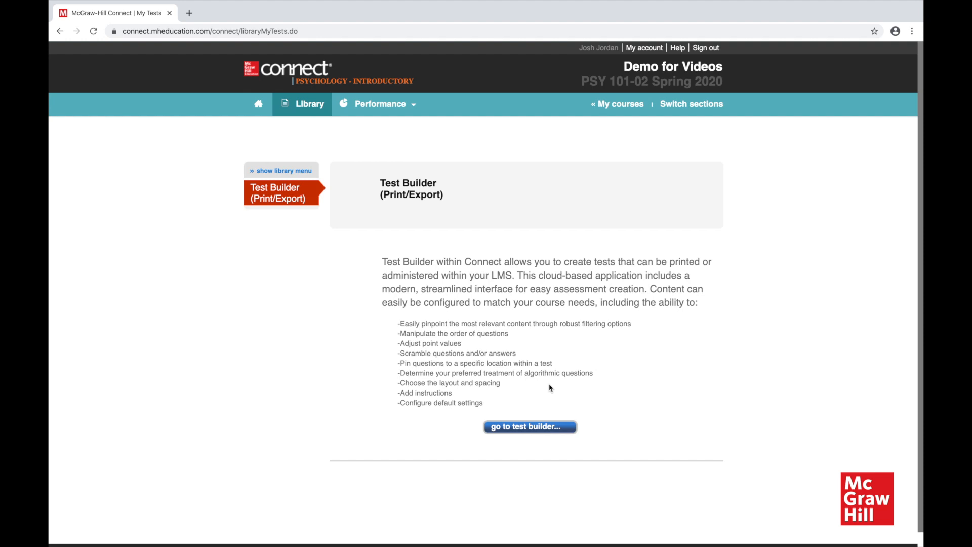
left_click(518, 430)
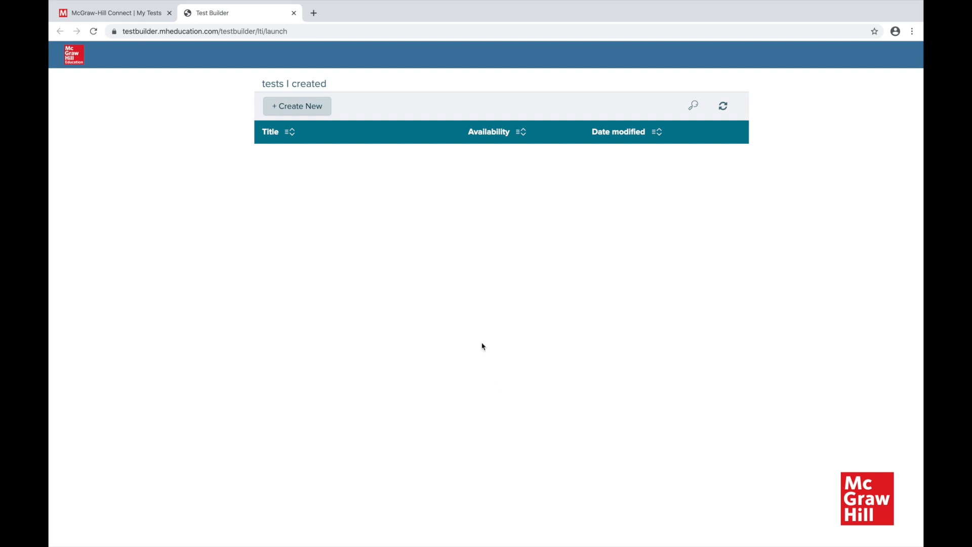
left_click(310, 109)
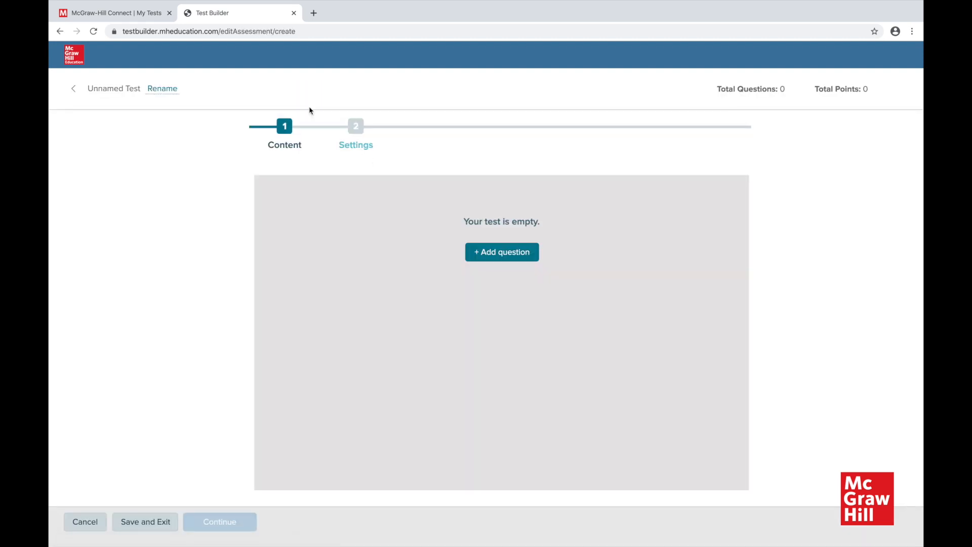
Begin adding questions to the new test and rename it "Exam 1".
left_click(132, 90)
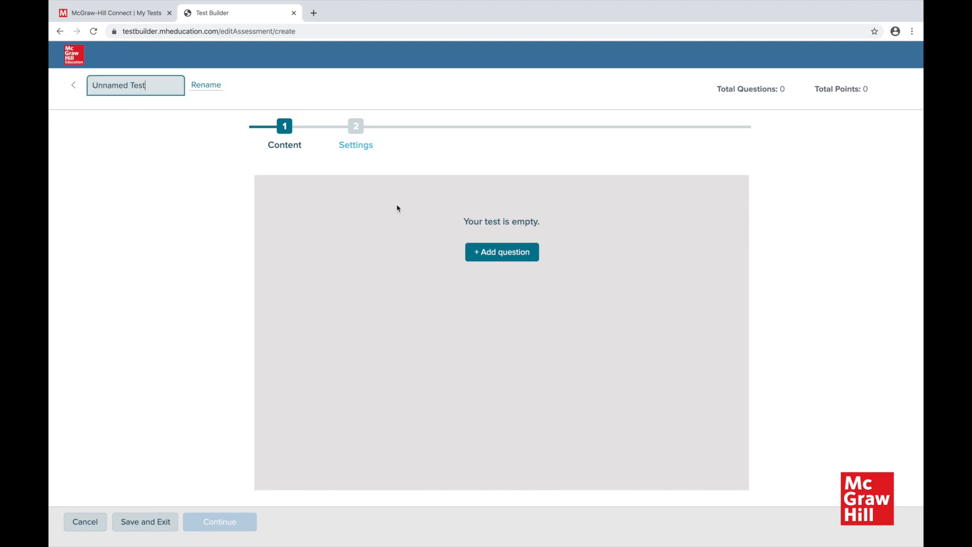
left_click(502, 252)
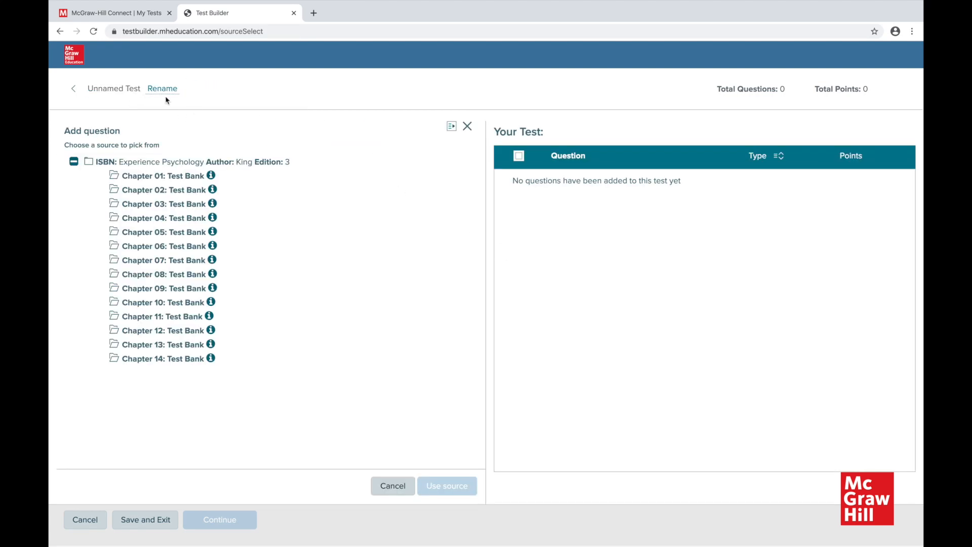
left_click_drag(155, 87, 50, 86)
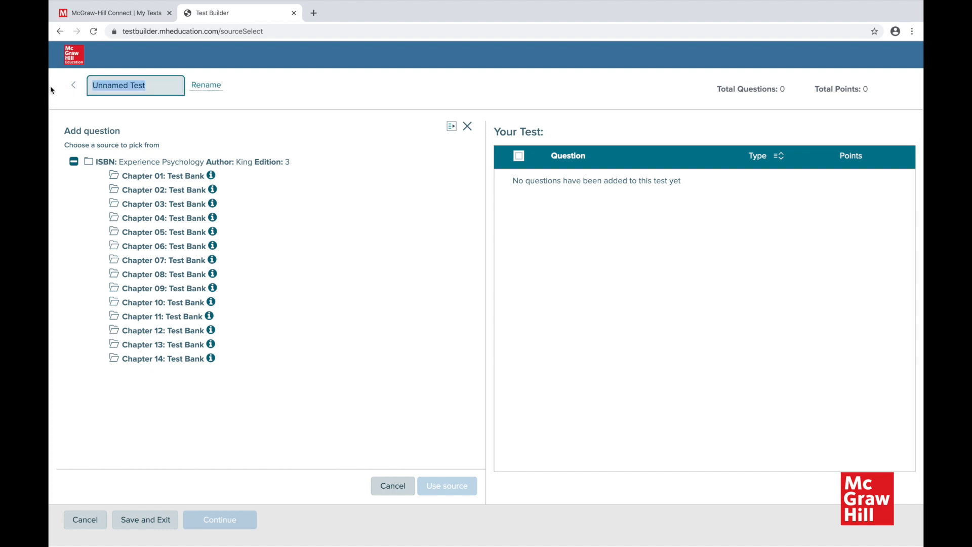
key("BackSpace")
type("Exam 1")
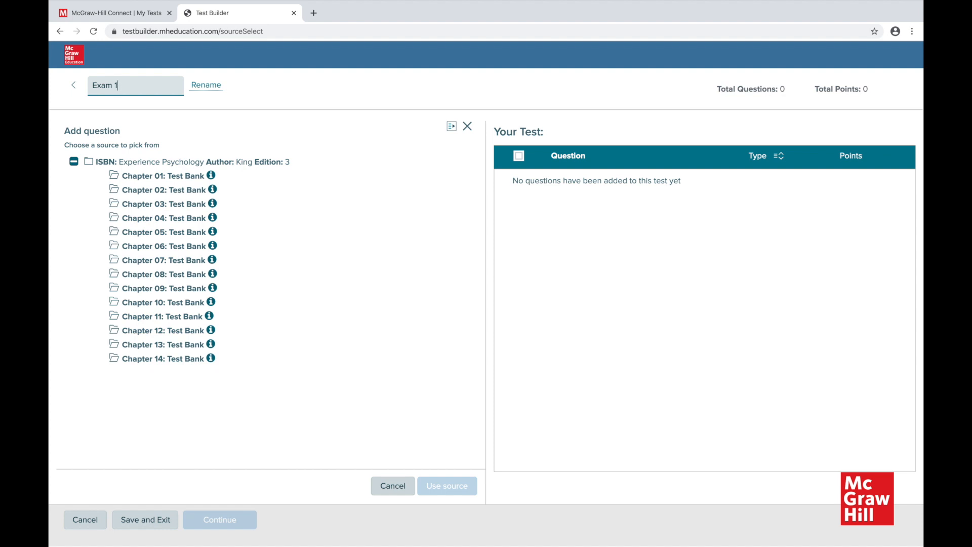
Use the Chapter 01 Test Bank as the question source and filter it to Multiple Choice questions only.
double_click(178, 181)
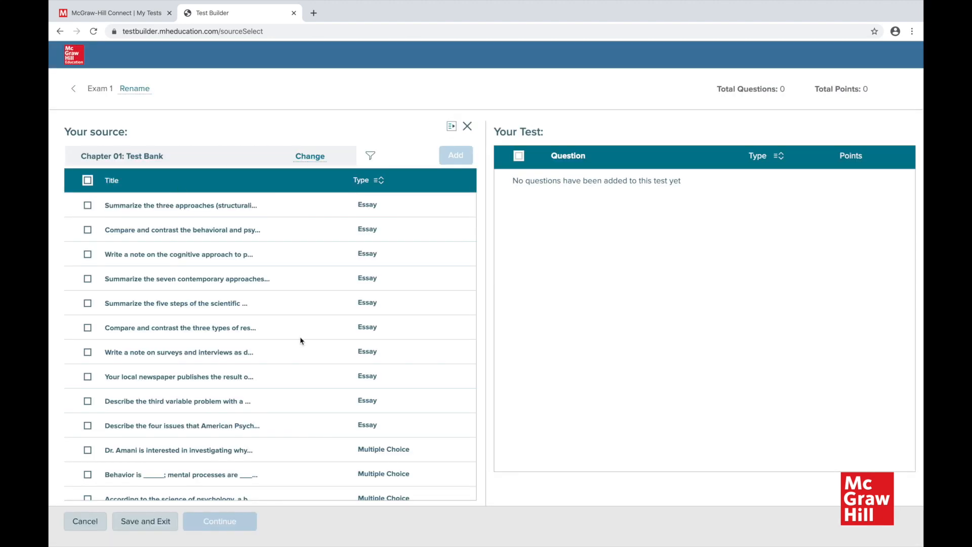
left_click(370, 159)
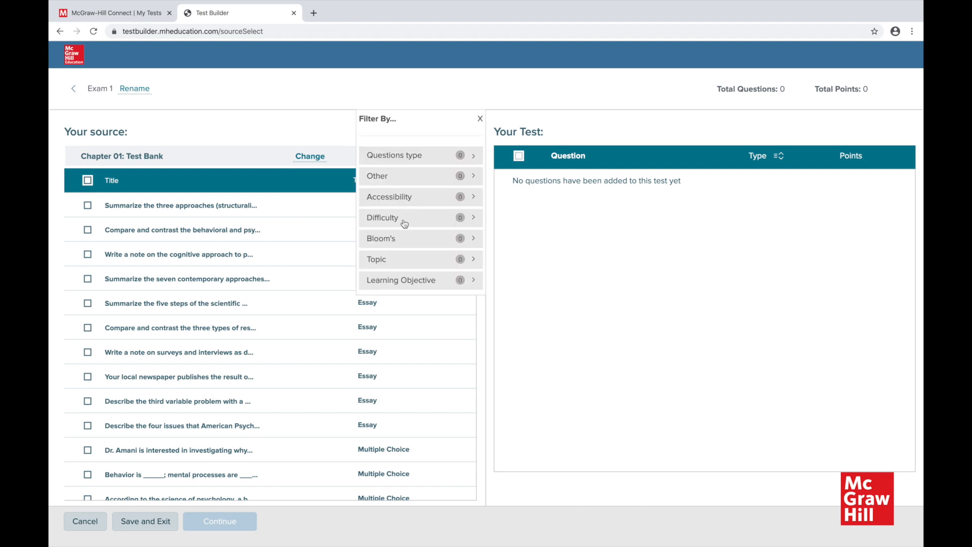
left_click(418, 156)
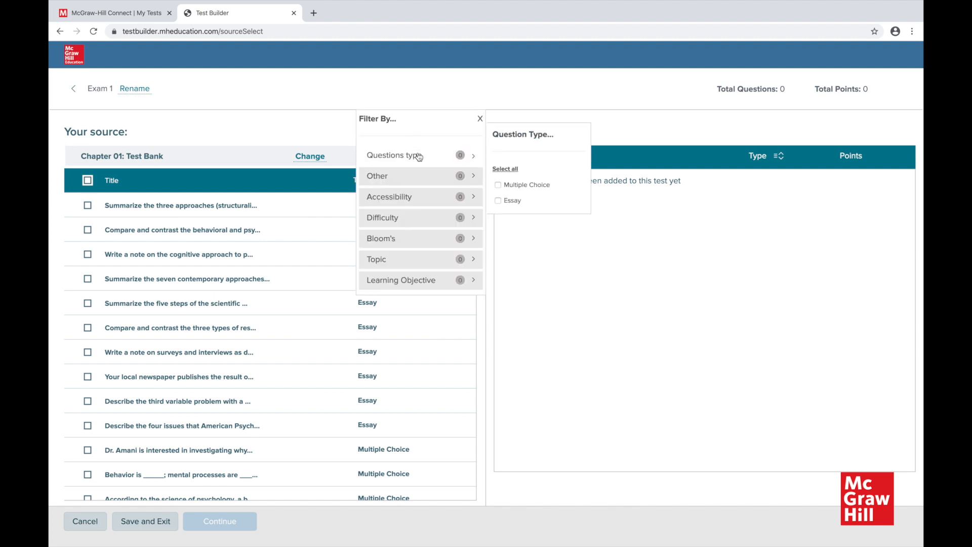
left_click(497, 185)
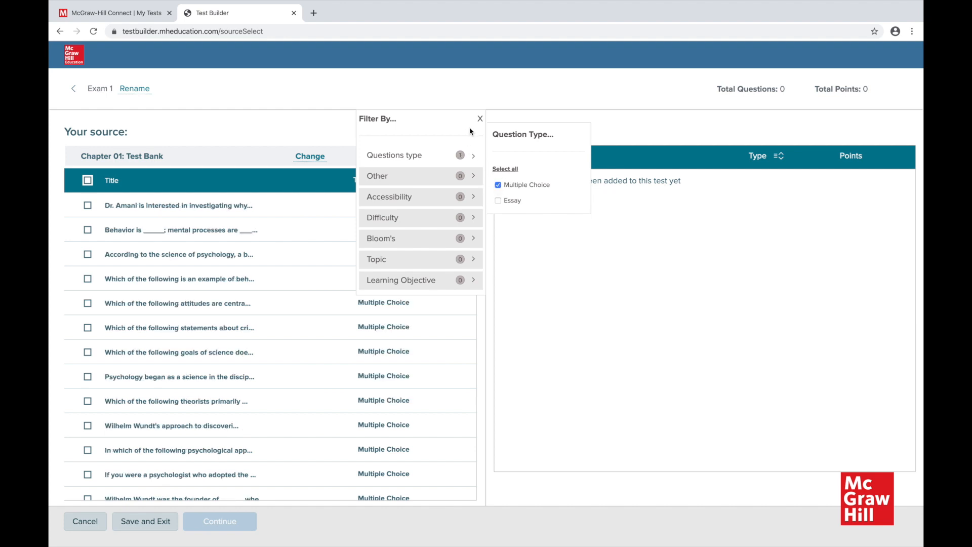
left_click(479, 119)
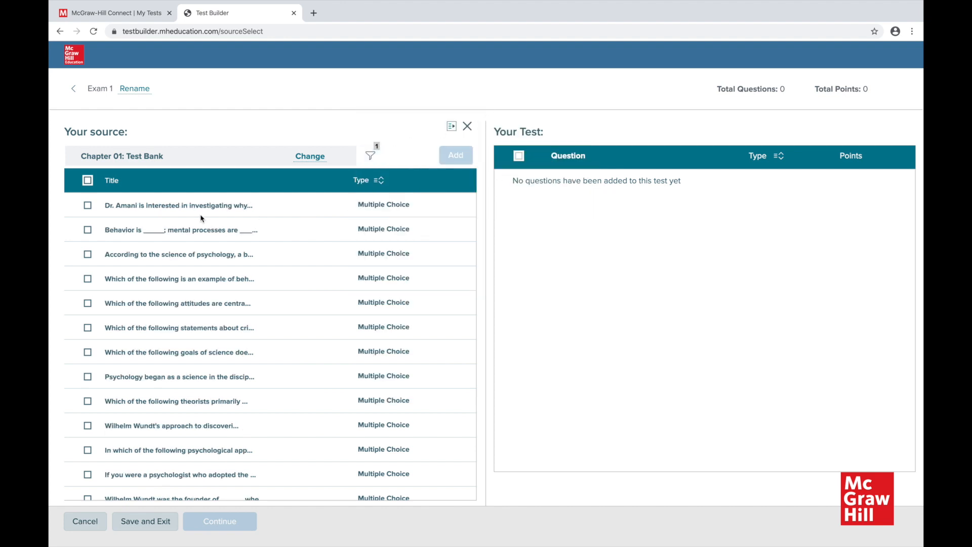
Add the first five multiple-choice questions from the Chapter 01 Test Bank to the test.
left_click(87, 206)
left_click(87, 231)
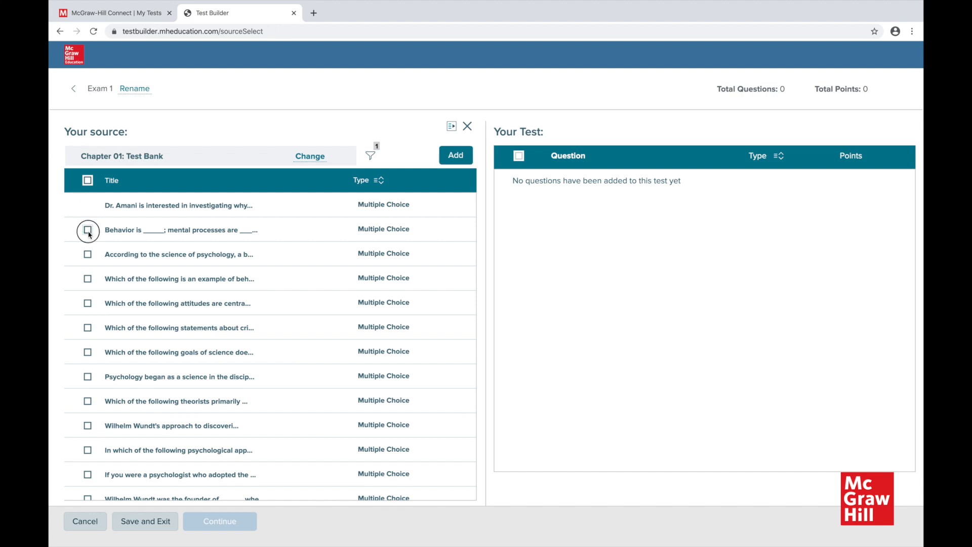
left_click(87, 256)
left_click(88, 278)
left_click(88, 304)
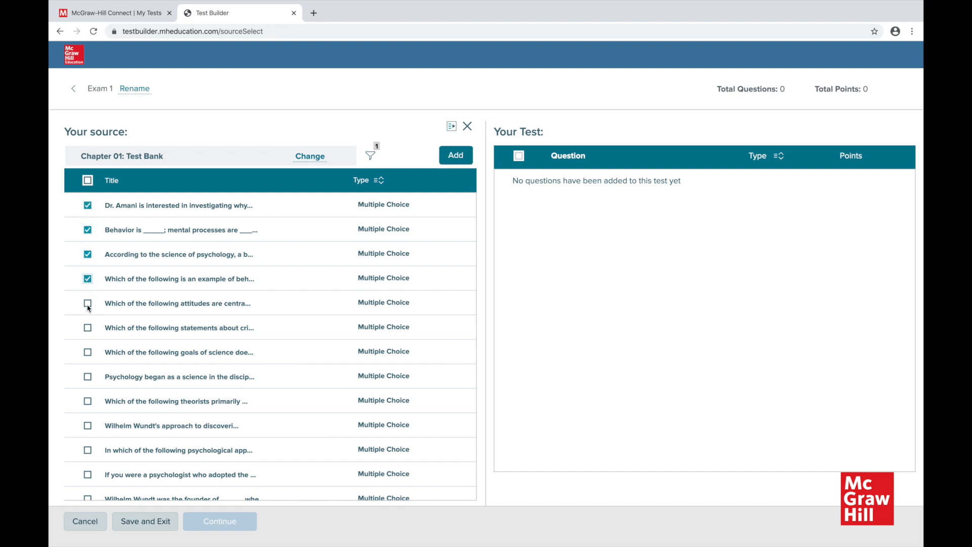
left_click(455, 155)
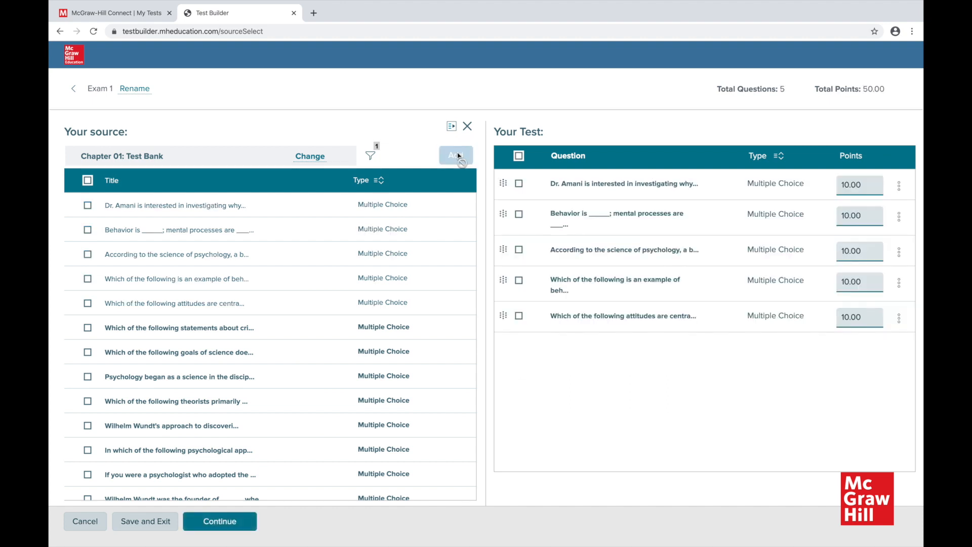
Change the source to the Chapter 02 Test Bank and add its first five multiple-choice questions to the test.
left_click(308, 158)
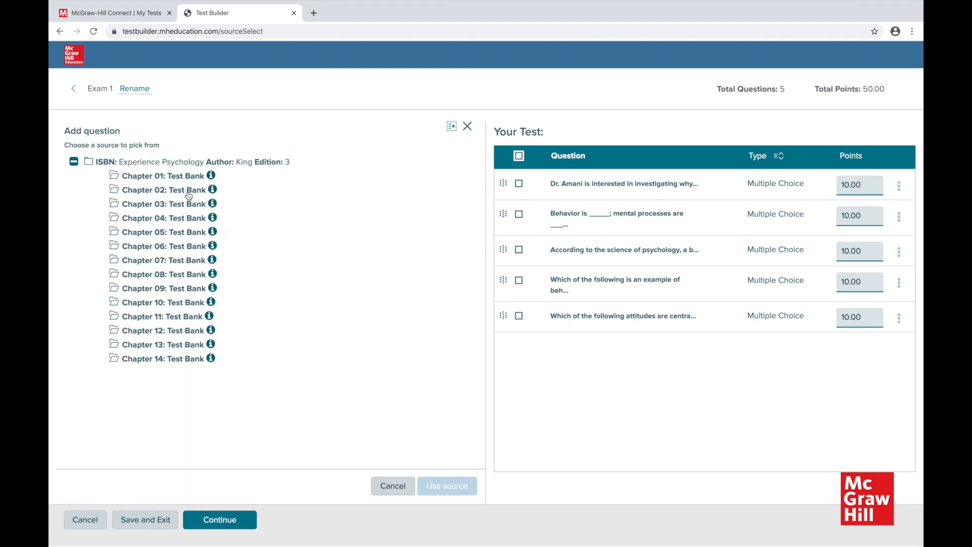
double_click(189, 192)
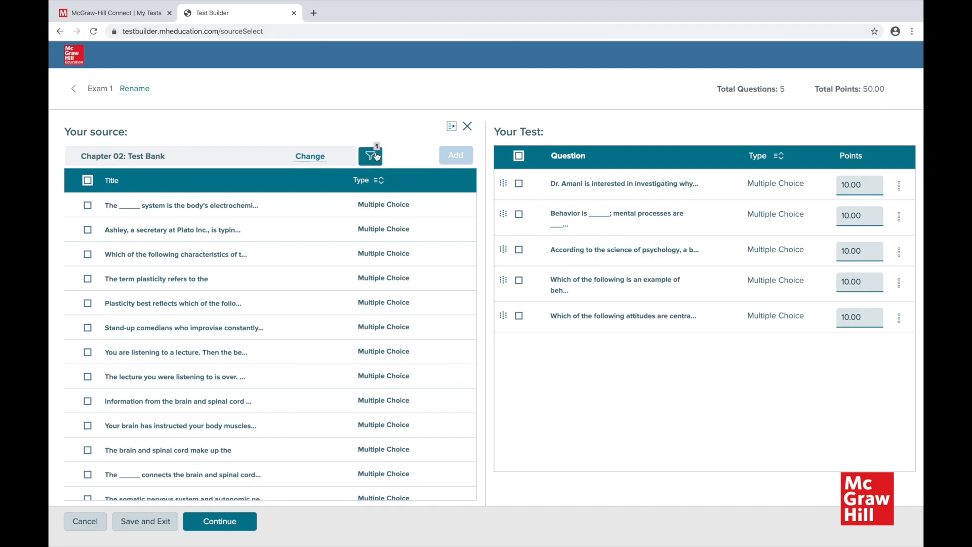
left_click(88, 206)
left_click(88, 231)
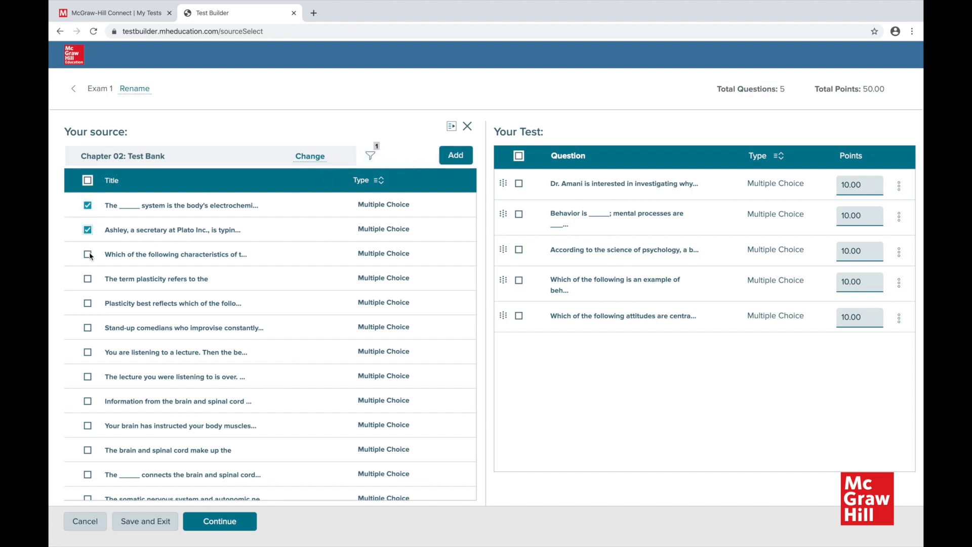
left_click(88, 254)
left_click(89, 279)
left_click(88, 303)
left_click(453, 155)
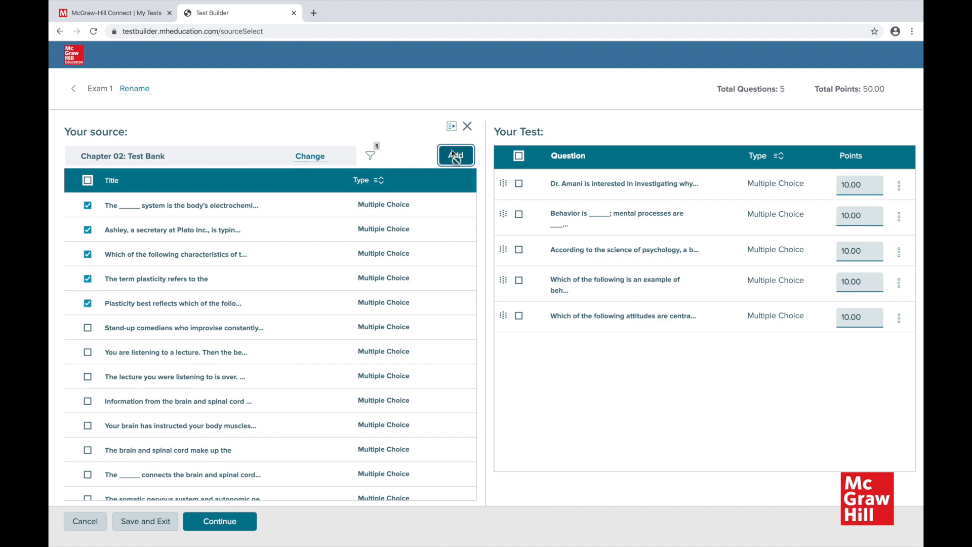
Change the source to the Chapter 03 Test Bank and add its first five multiple-choice questions to the test.
left_click(316, 158)
double_click(177, 208)
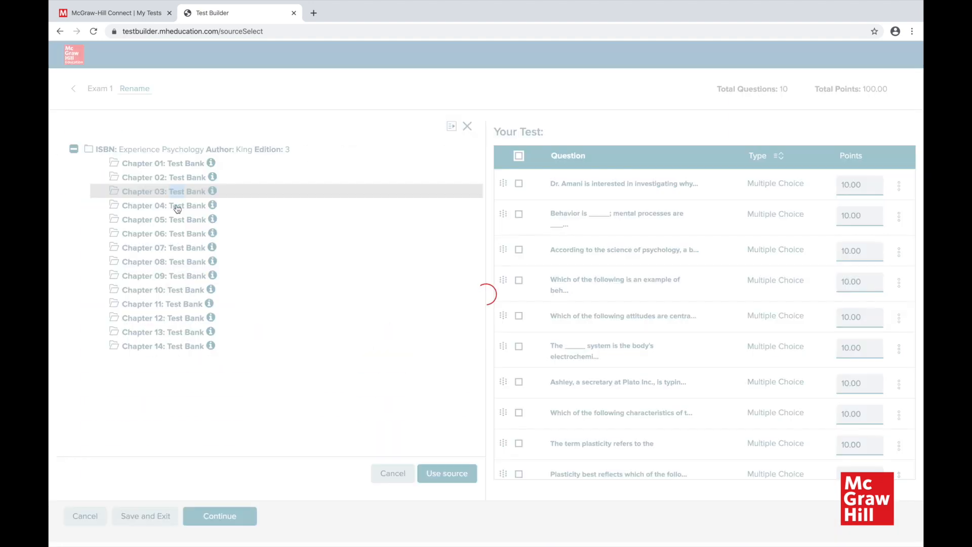
left_click(87, 205)
left_click(88, 230)
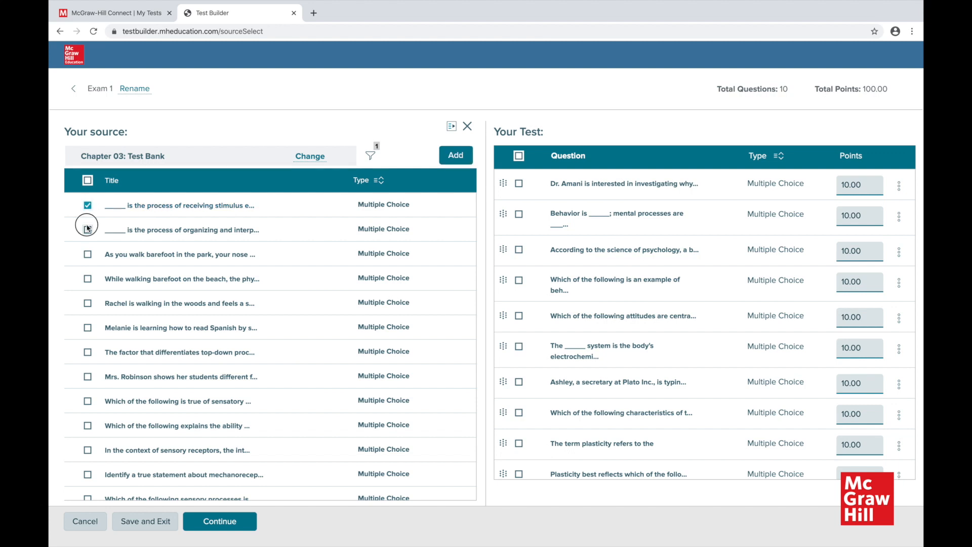
left_click(89, 255)
left_click(90, 279)
left_click(89, 303)
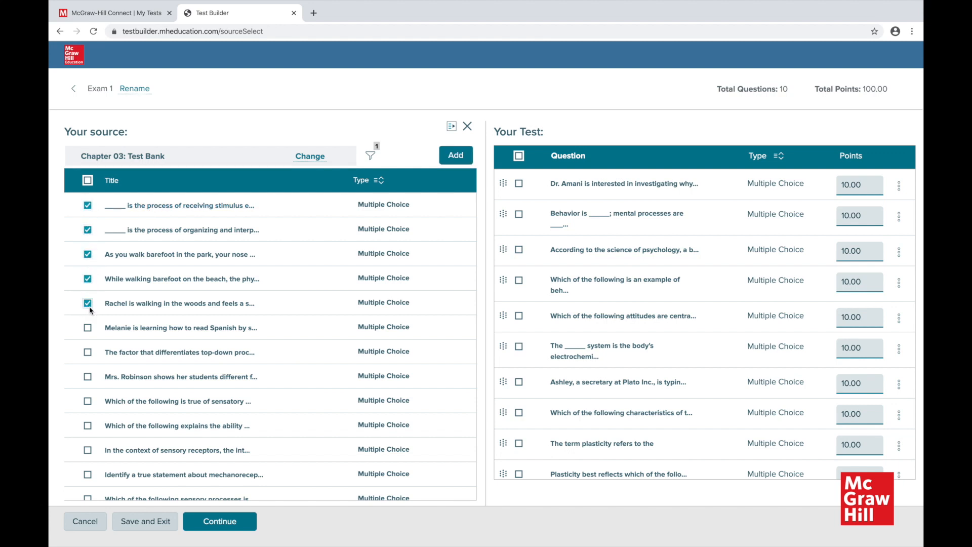
left_click(455, 157)
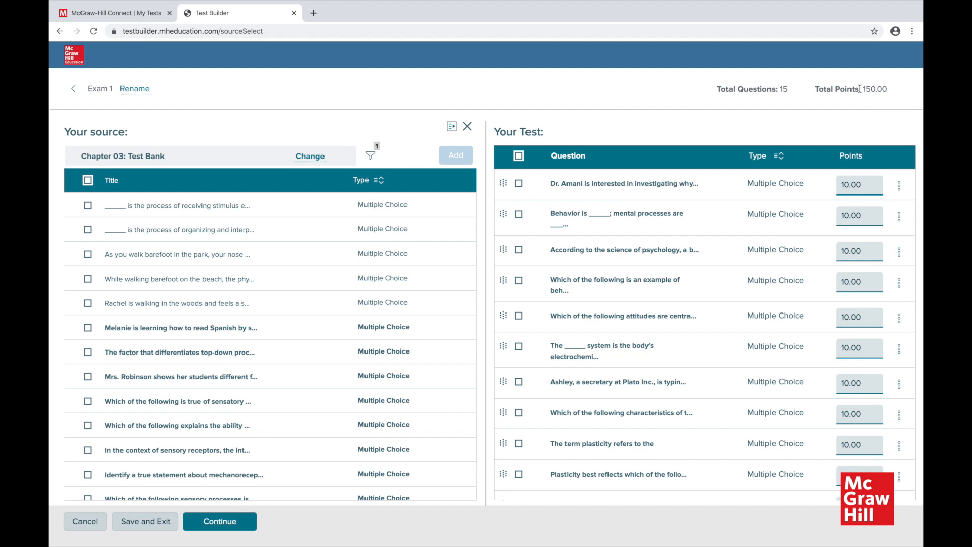
Preview the first question in the test, then check the points field of the second question.
left_click(899, 187)
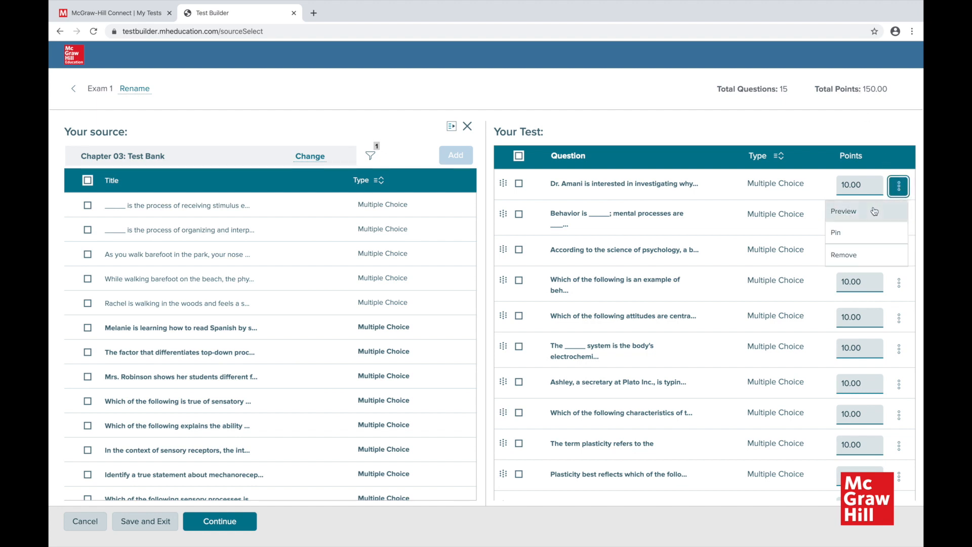
left_click(574, 184)
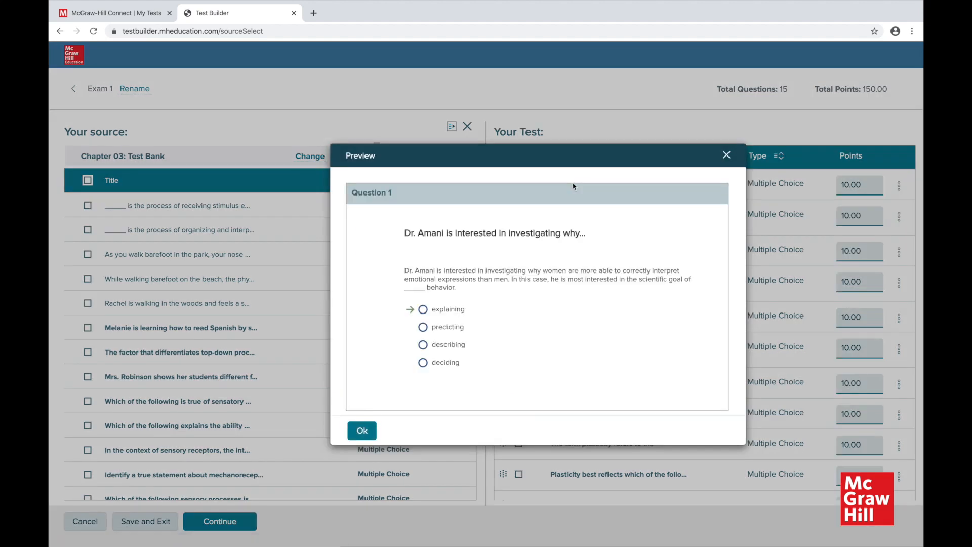
left_click(725, 154)
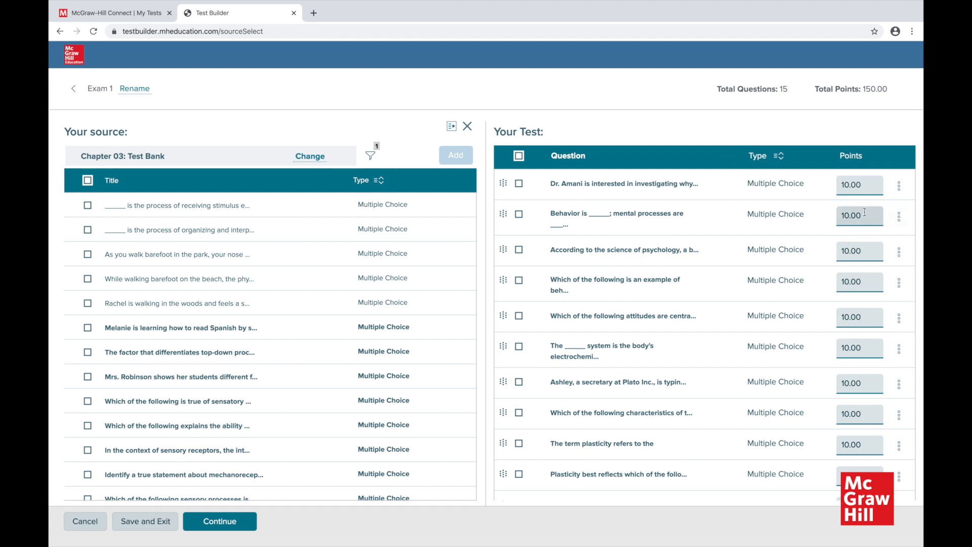
left_click_drag(868, 216, 821, 222)
left_click(811, 231)
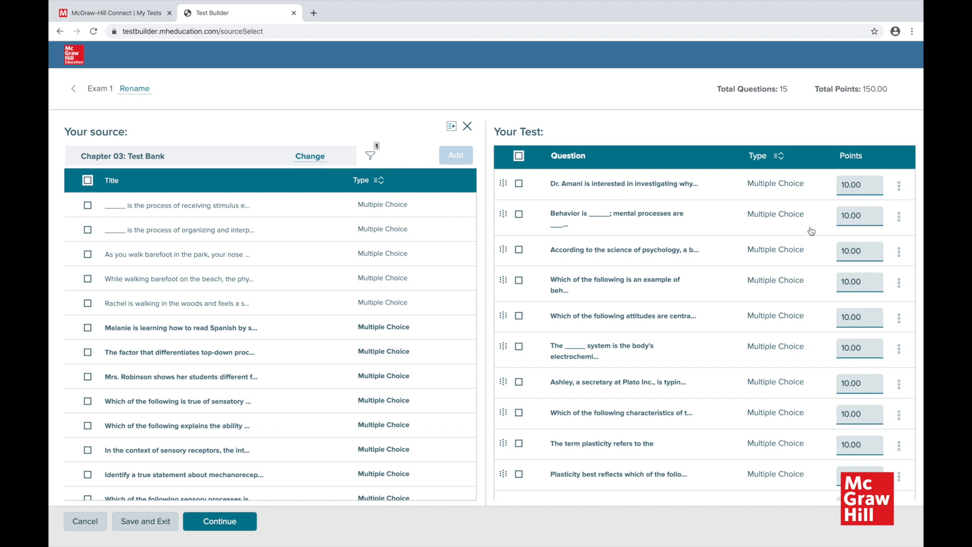
Continue to the test settings and choose DOCX as the export format.
left_click(226, 523)
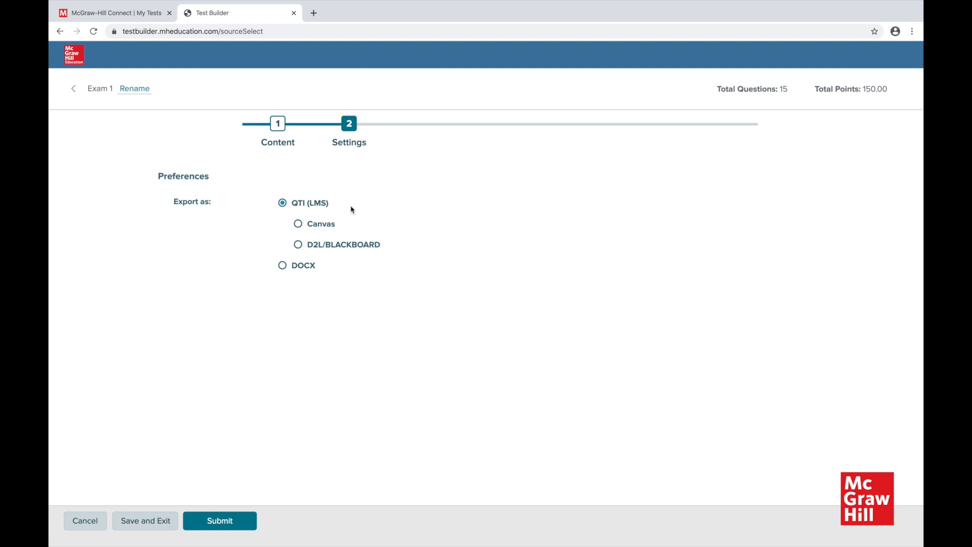
left_click(281, 264)
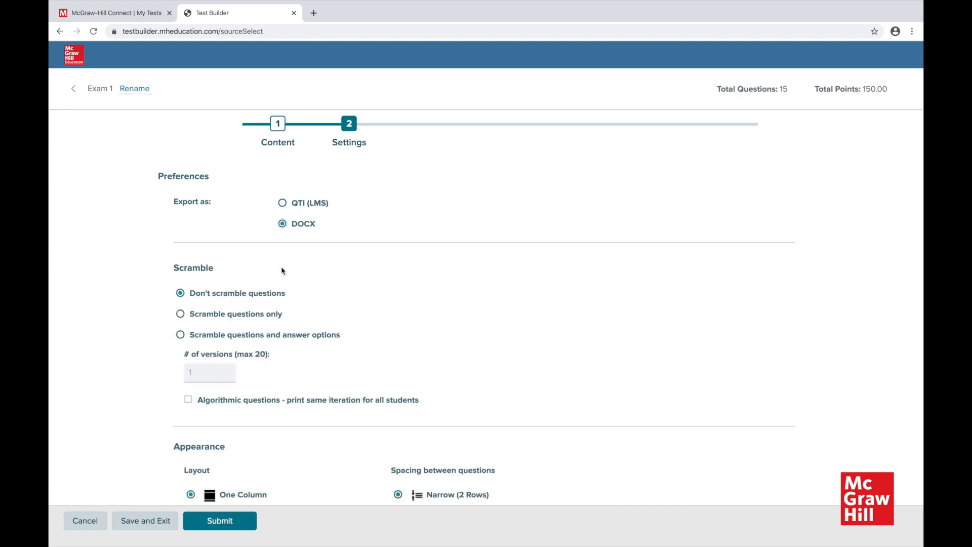
Review the DOCX export settings, from scrambling, layout and page headers through question numbering, answer layouts and the answer key.
scroll(281, 270, "down", 3)
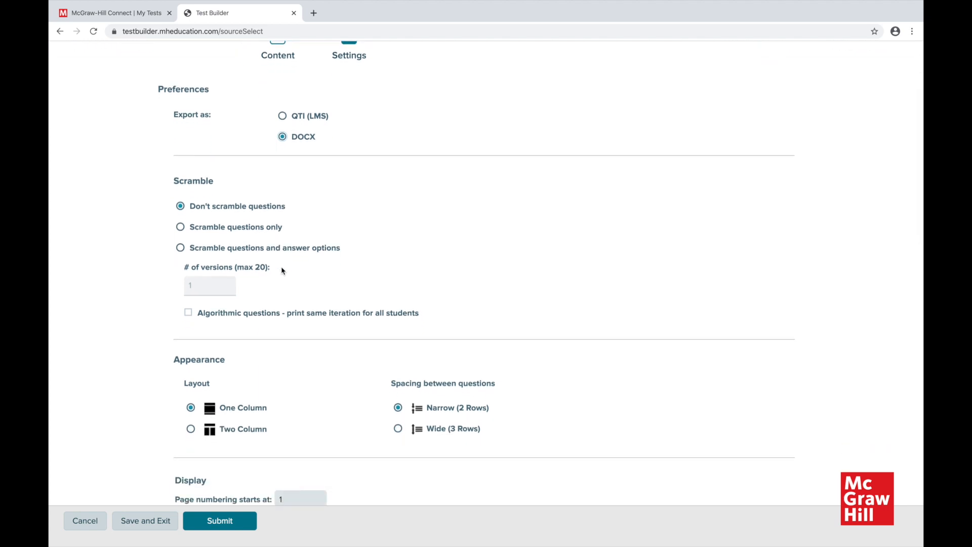
scroll(281, 270, "down", 3)
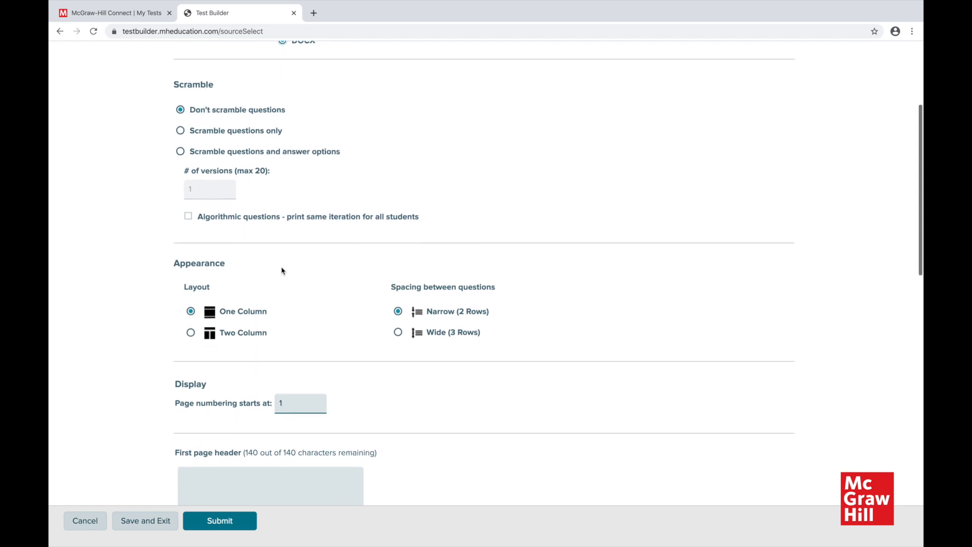
scroll(282, 270, "down", 2)
scroll(281, 270, "down", 2)
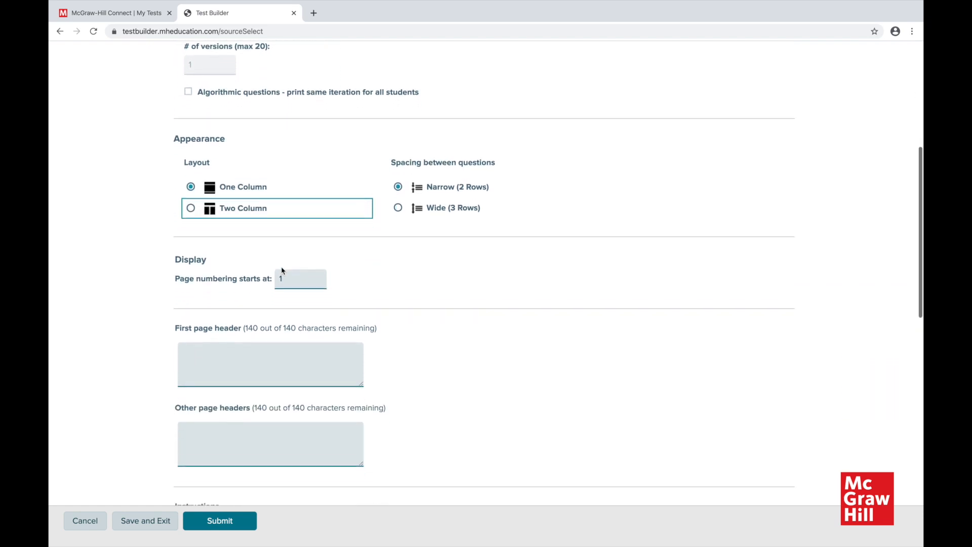
scroll(281, 266, "down", 3)
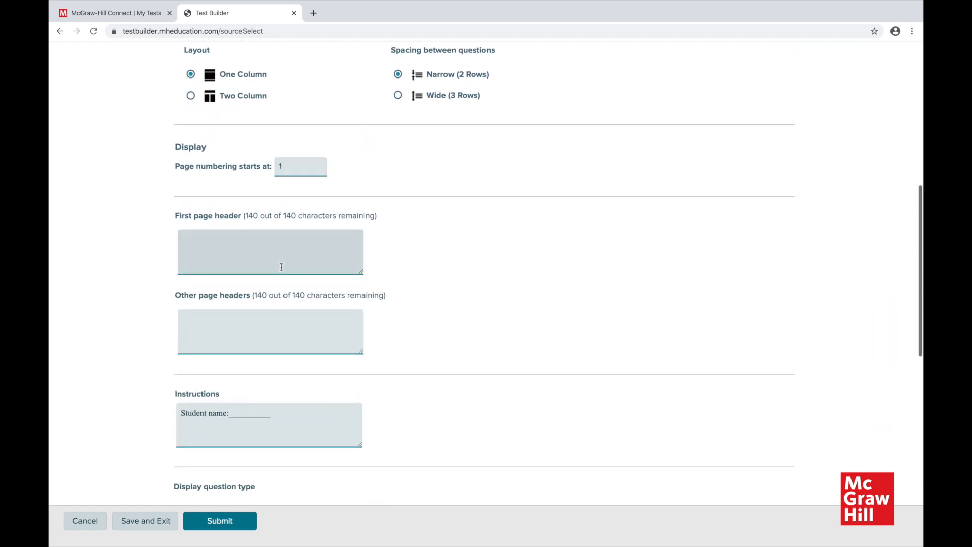
scroll(282, 266, "down", 3)
scroll(282, 267, "down", 2)
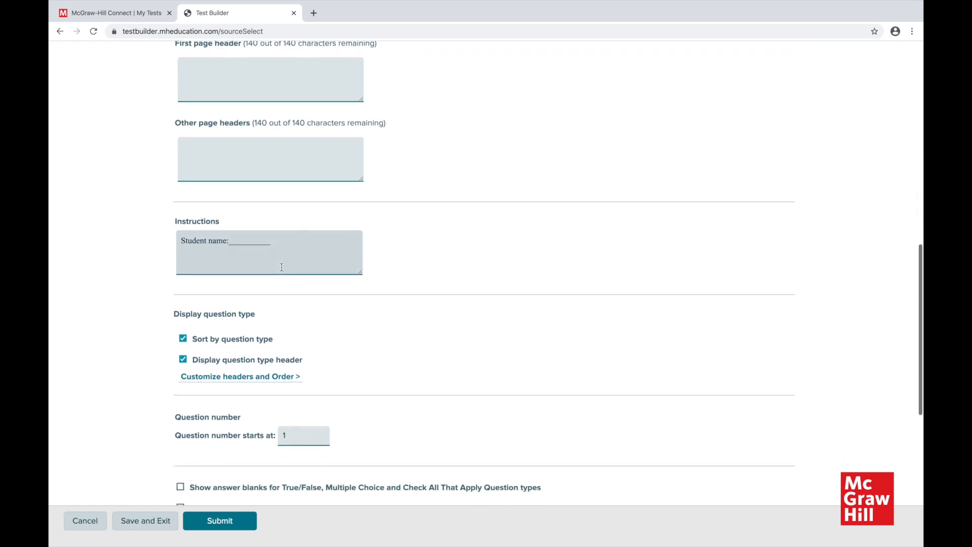
scroll(281, 266, "down", 1)
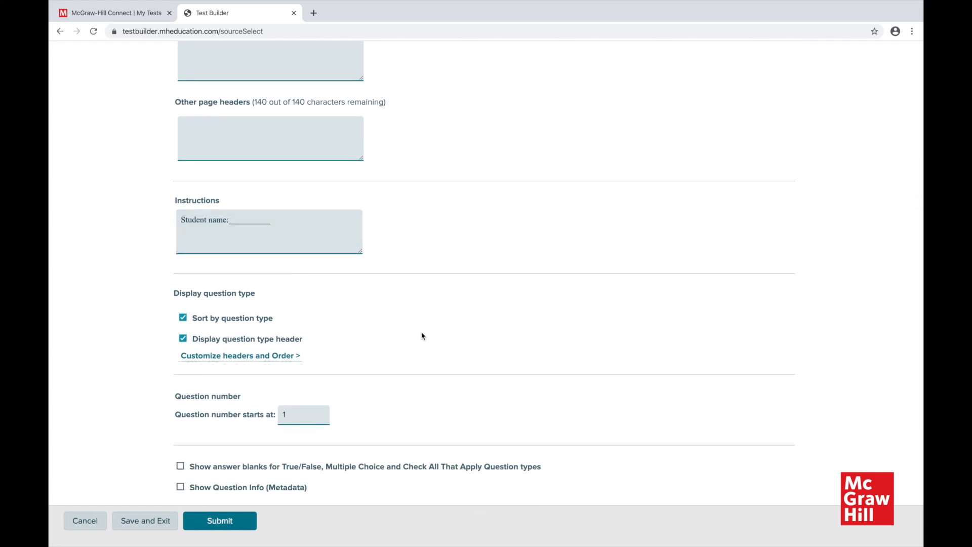
scroll(422, 336, "down", 3)
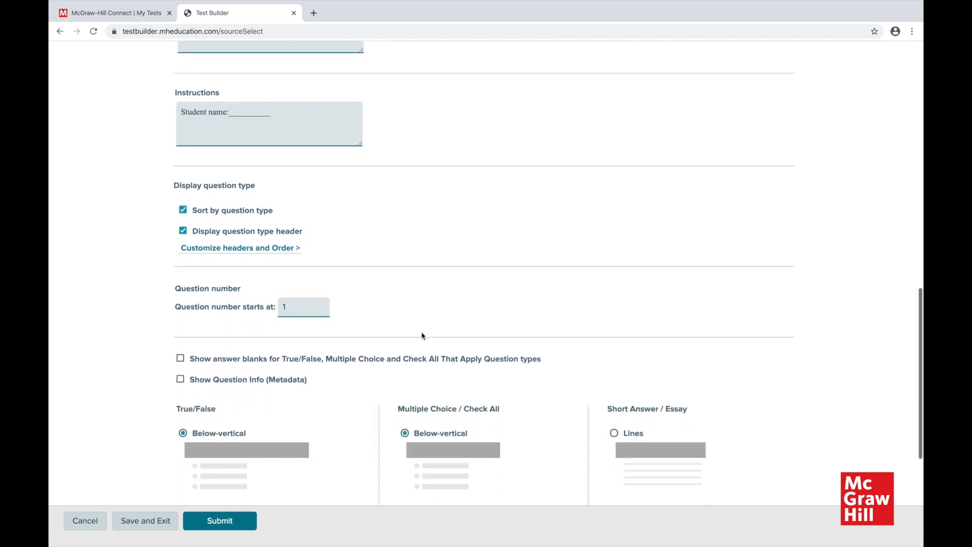
scroll(425, 319, "down", 6)
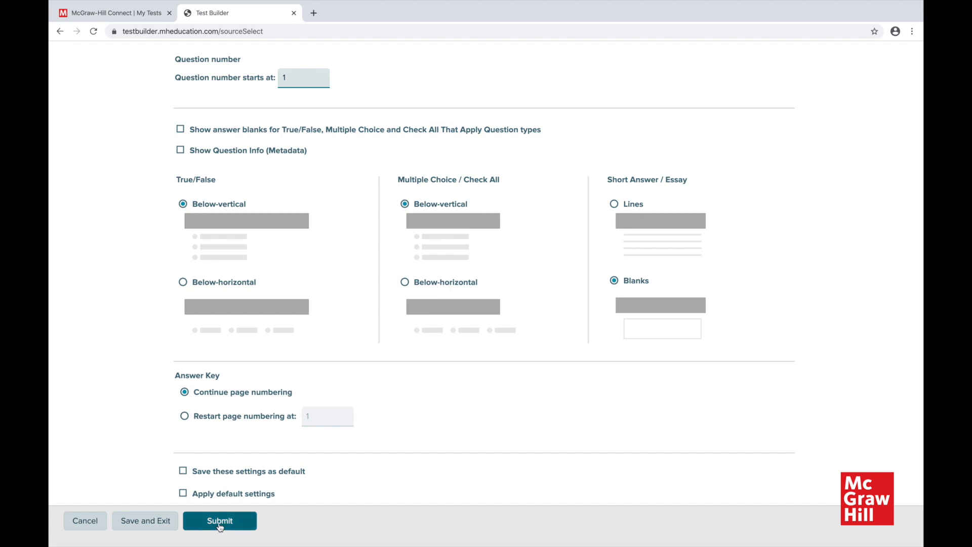
Apply the default settings to the test and choose DOCX as the export format again.
left_click(183, 493)
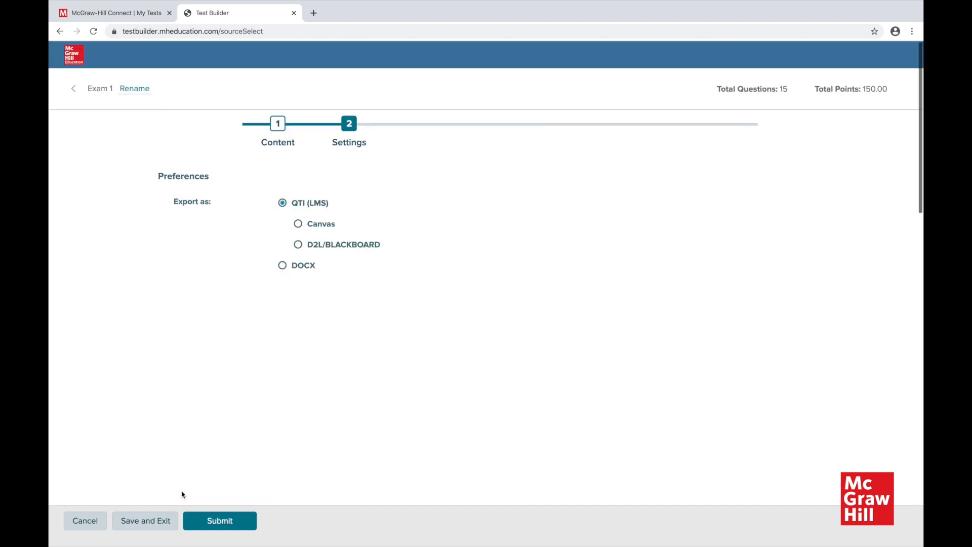
left_click(281, 268)
scroll(271, 483, "down", 9)
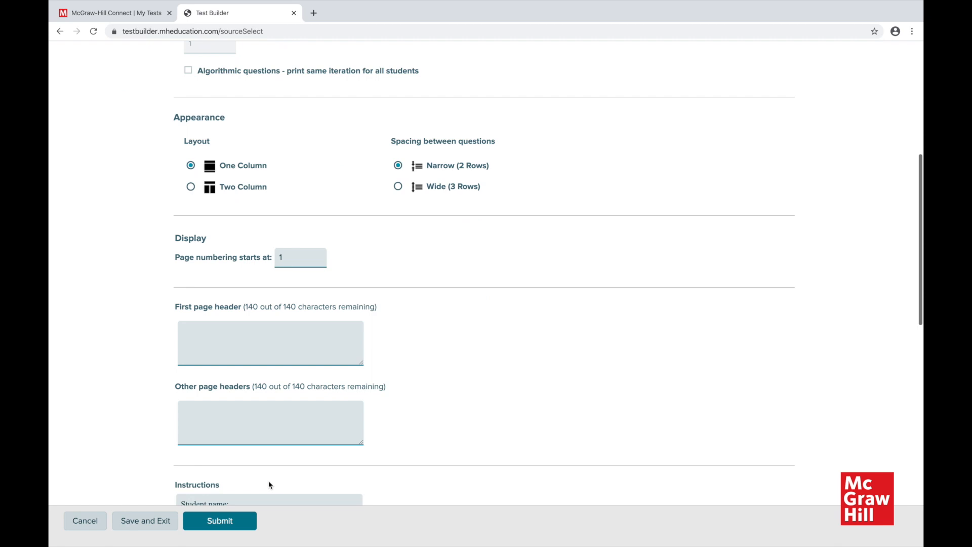
Submit Exam 1 for export without an email notification and refresh the list of created tests.
left_click(221, 521)
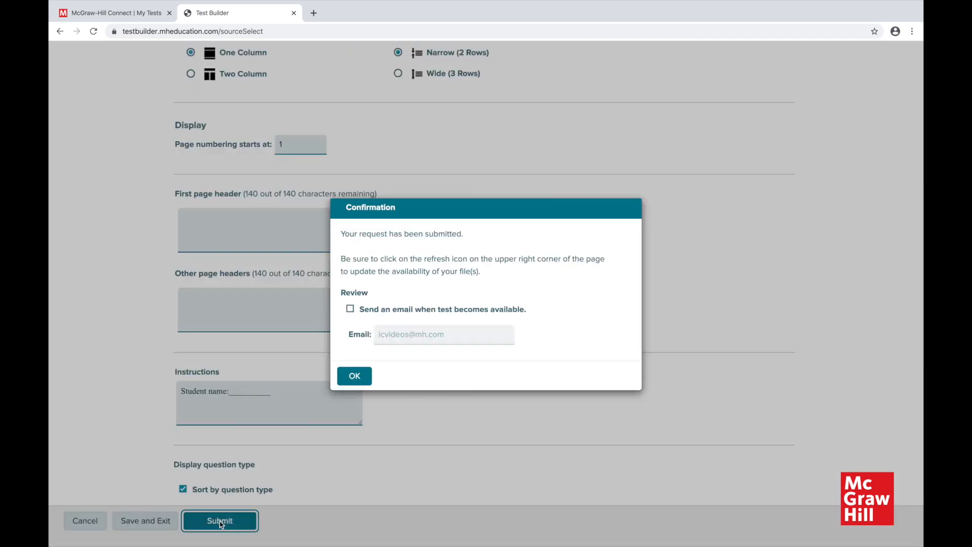
left_click(357, 378)
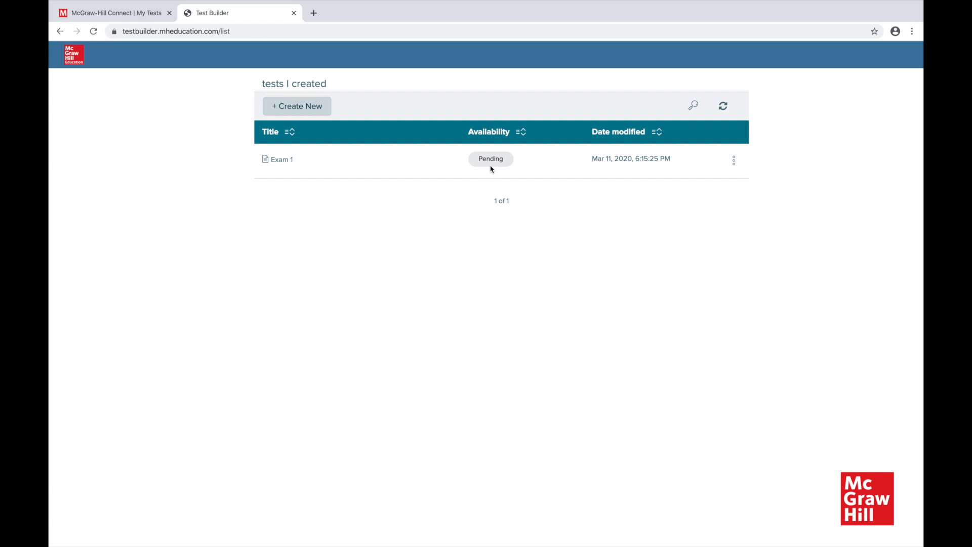
left_click(730, 104)
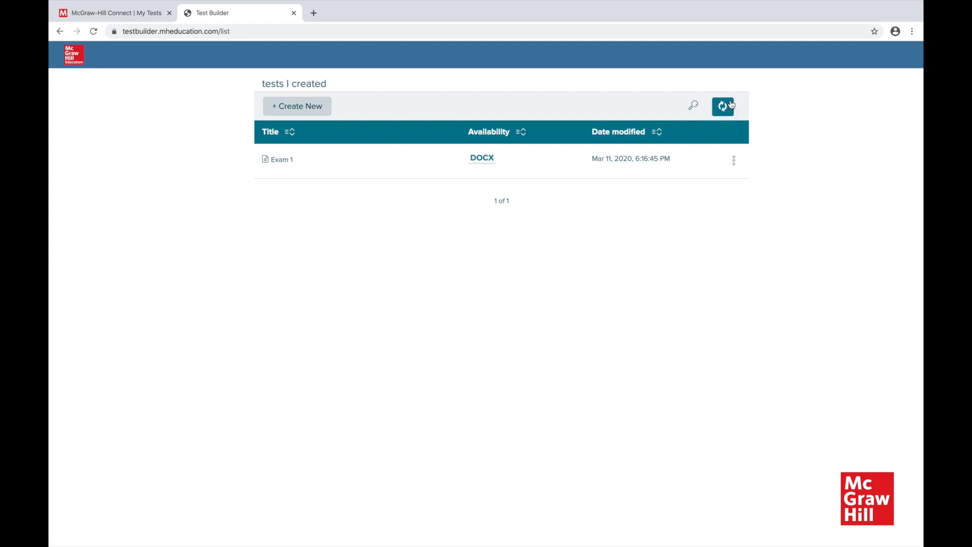
left_click(726, 106)
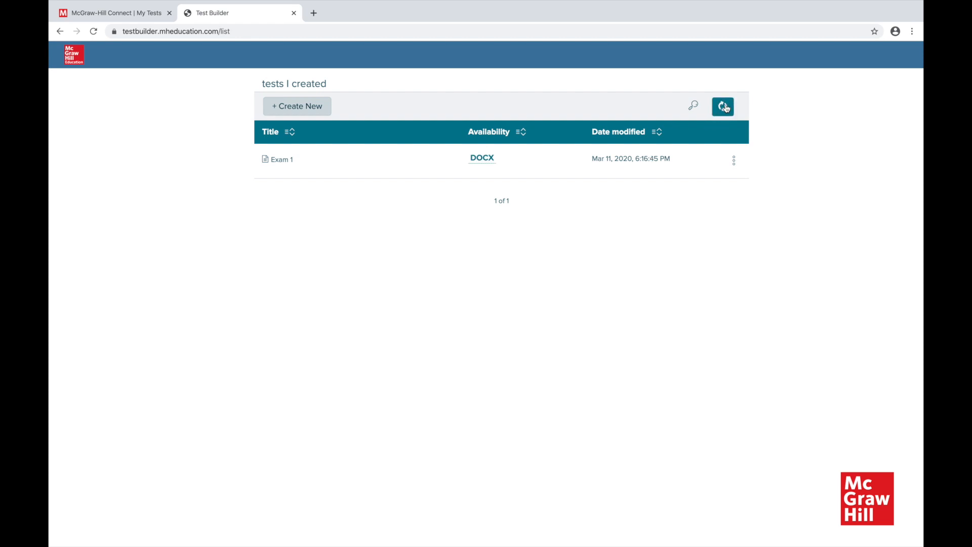
Download the DOCX version of Exam 1 and open the downloaded file Exam 1_version1.docx.
left_click(482, 158)
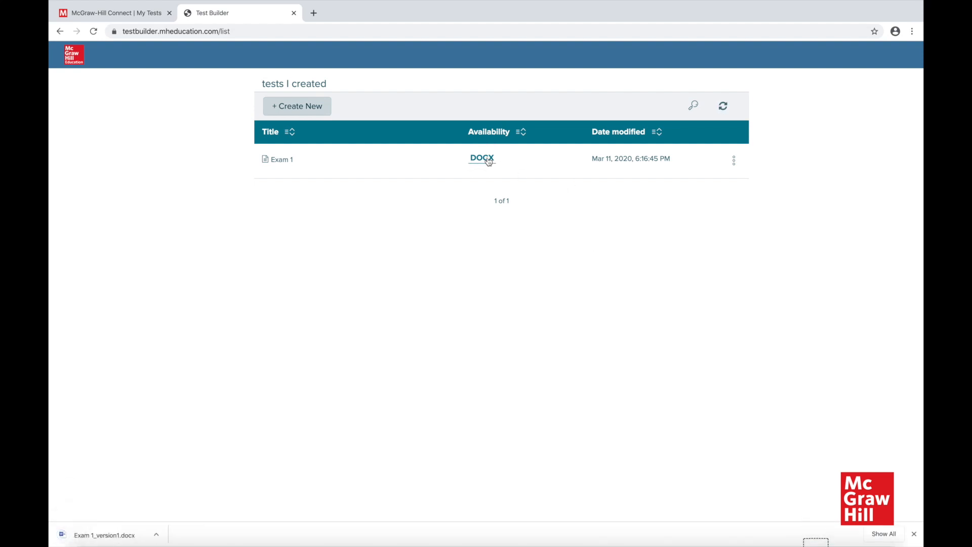
left_click(156, 535)
left_click(186, 492)
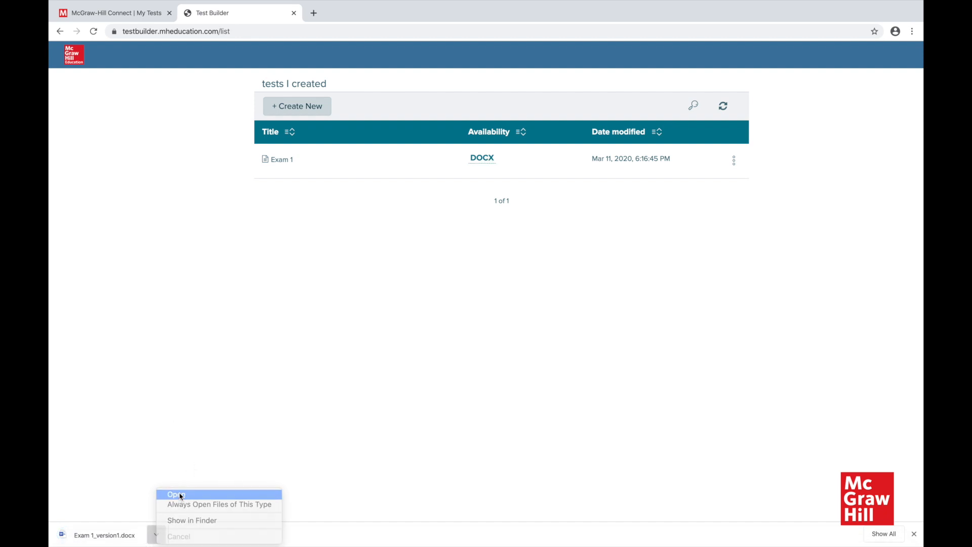